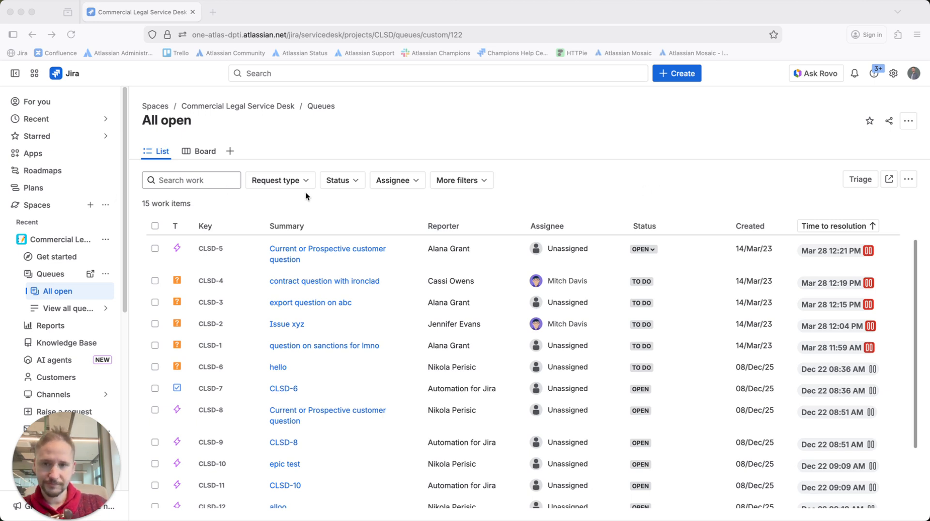
Open request CLSD-5 from the All open queue and bring up the canned responses for a reply to the customer.
click(548, 163)
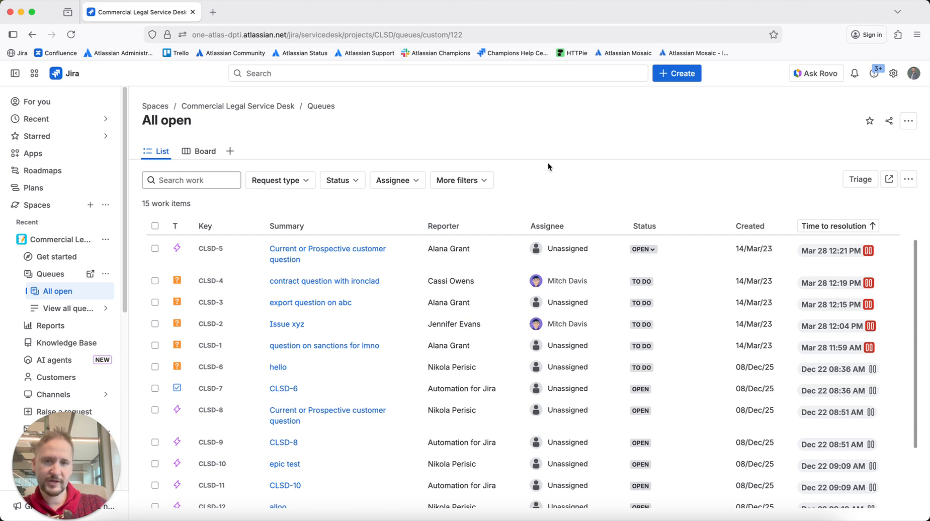
click(285, 256)
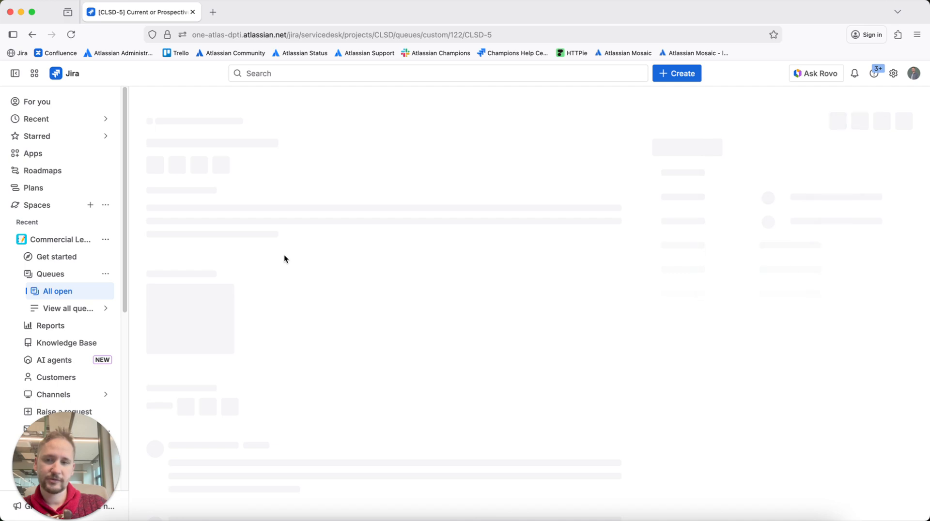
scroll(284, 255, down, 4)
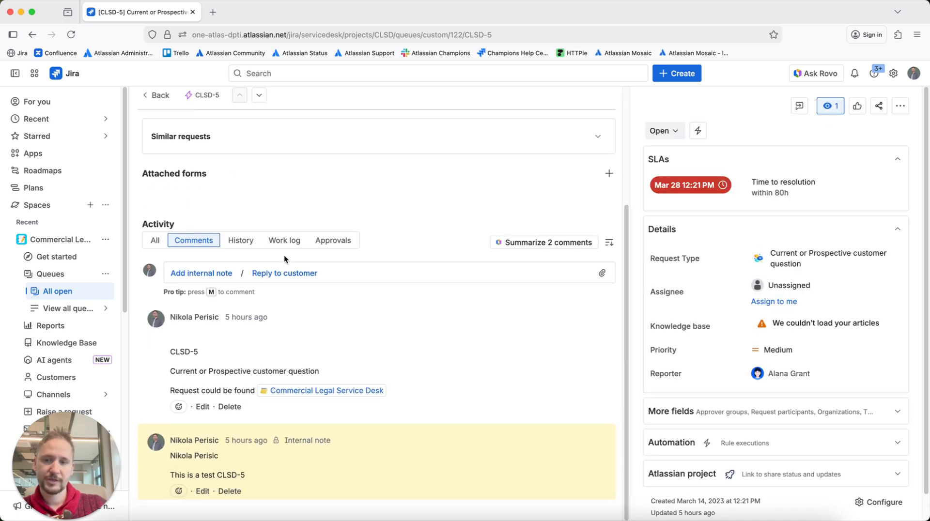
click(266, 273)
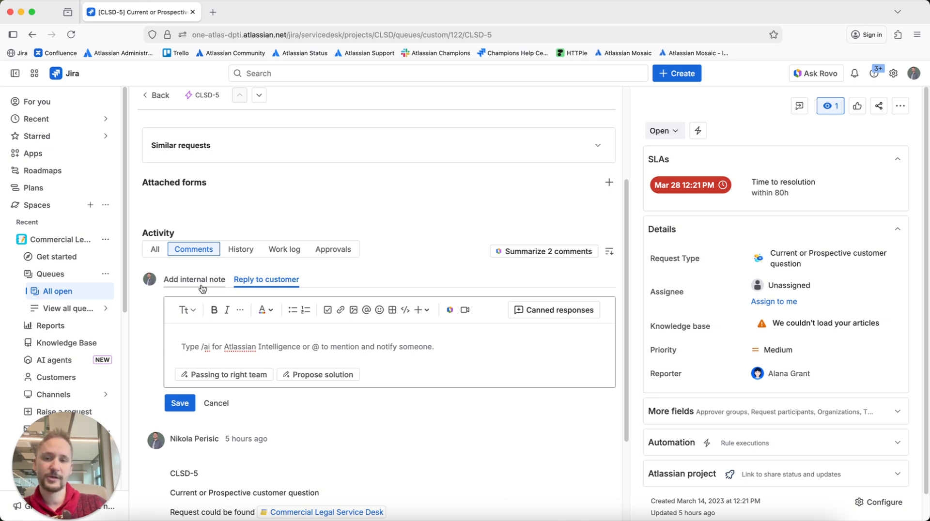
click(545, 315)
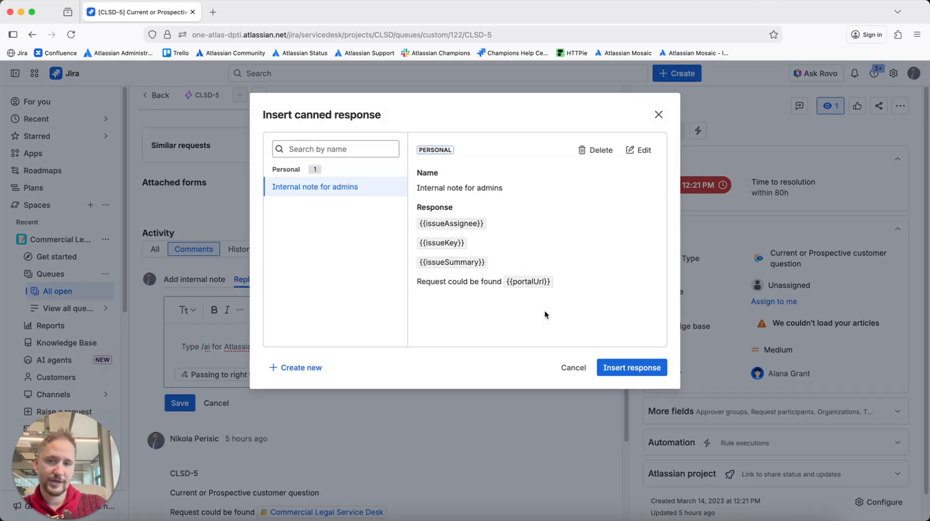
Start a new canned response with Shared availability and name it "Shared for all".
click(293, 367)
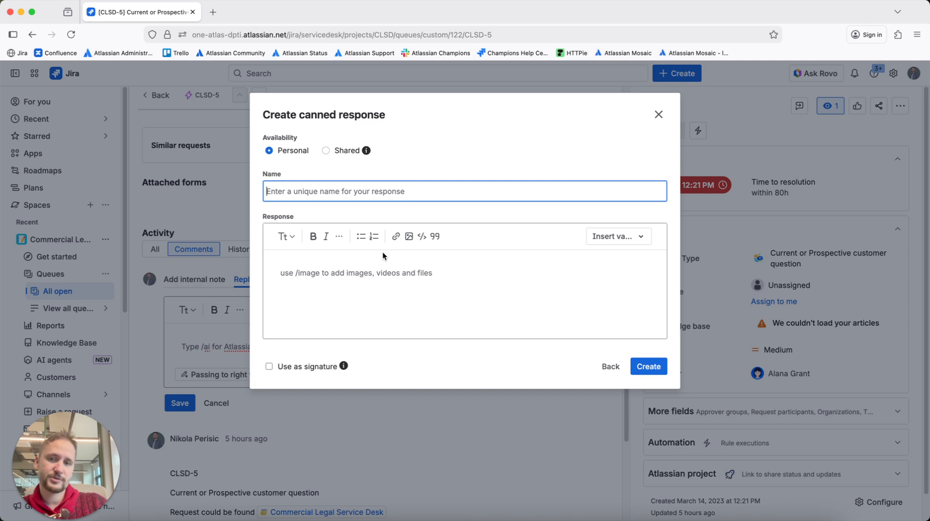
click(366, 150)
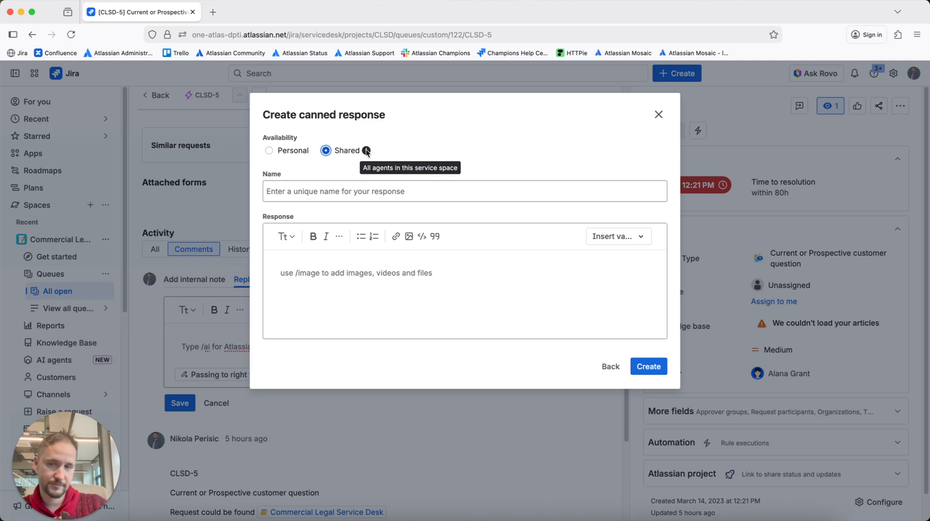
click(370, 193)
text(Sh)
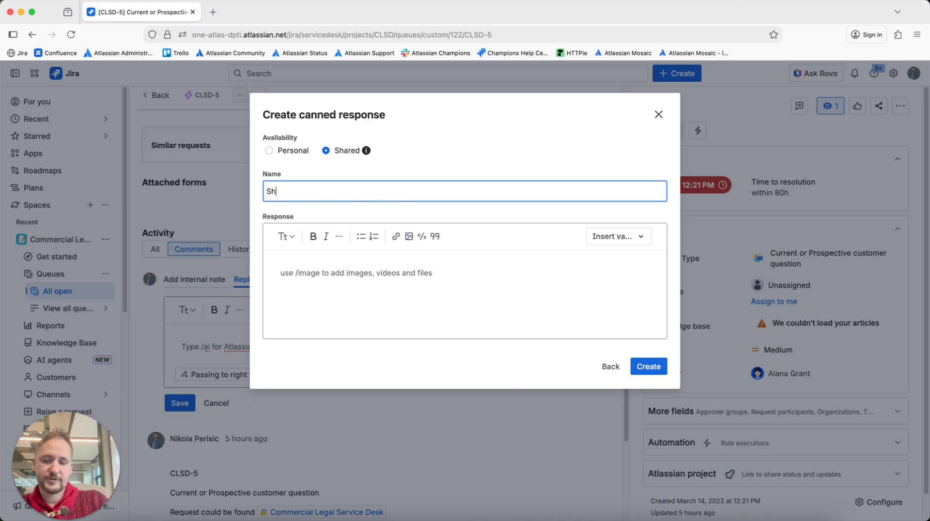
text(ared for all)
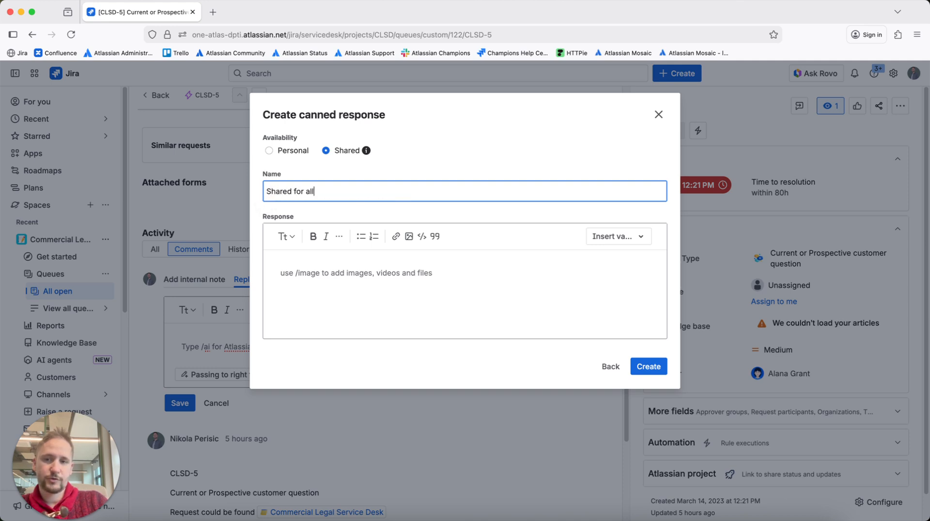
Begin the response body with the bold greeting "Hi team," followed by a new line.
click(317, 274)
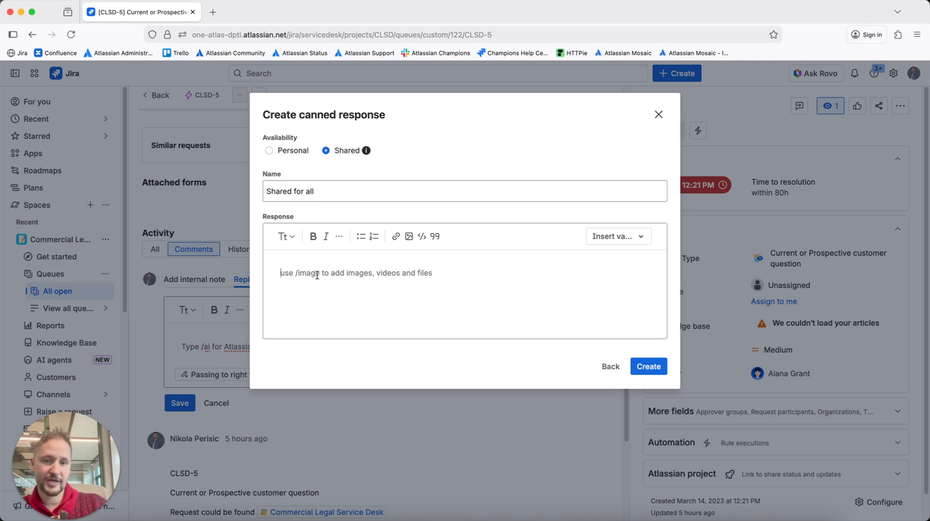
click(614, 241)
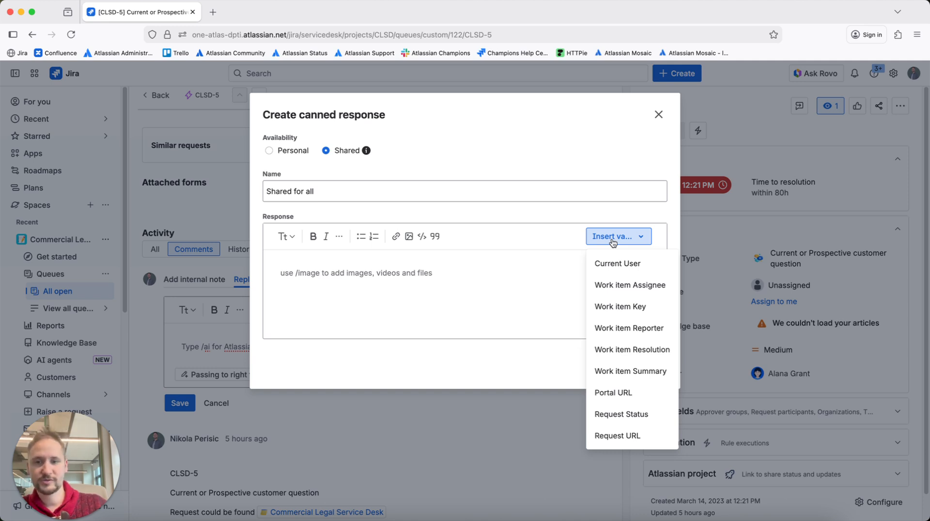
click(354, 266)
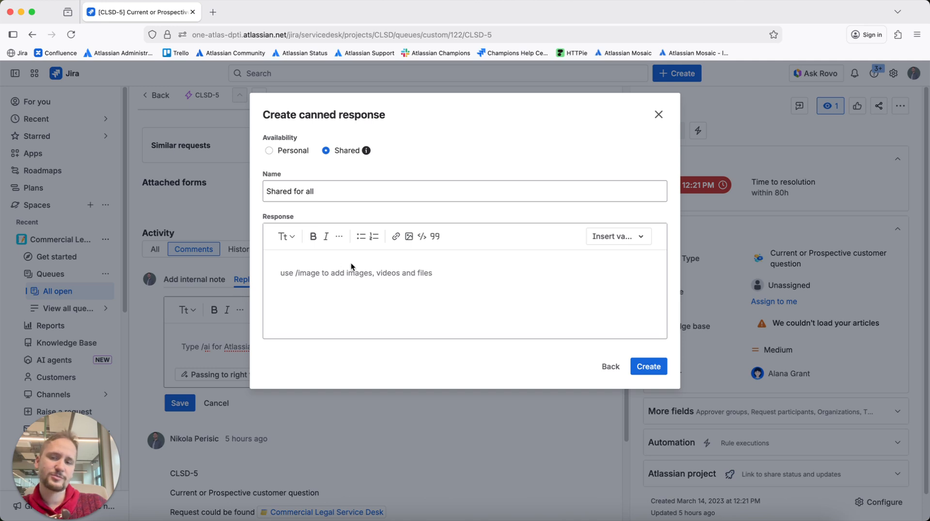
click(313, 236)
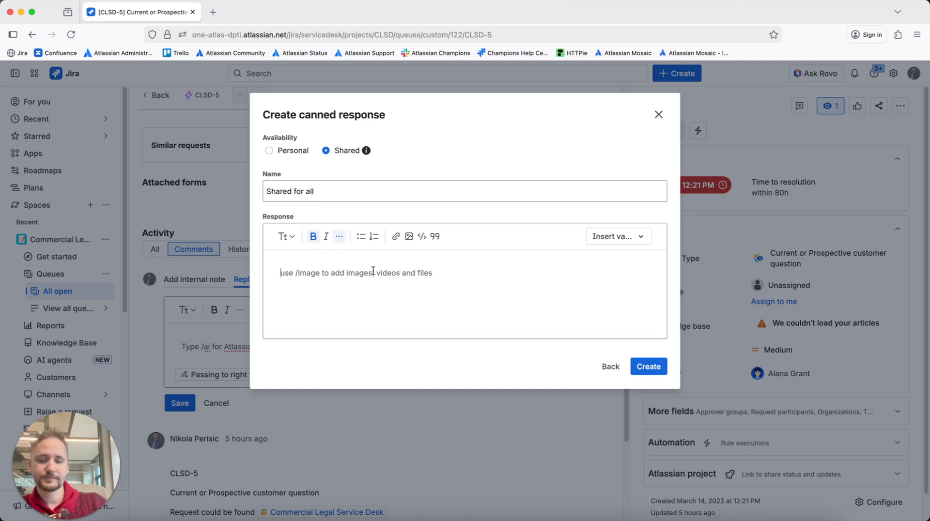
text(Hi)
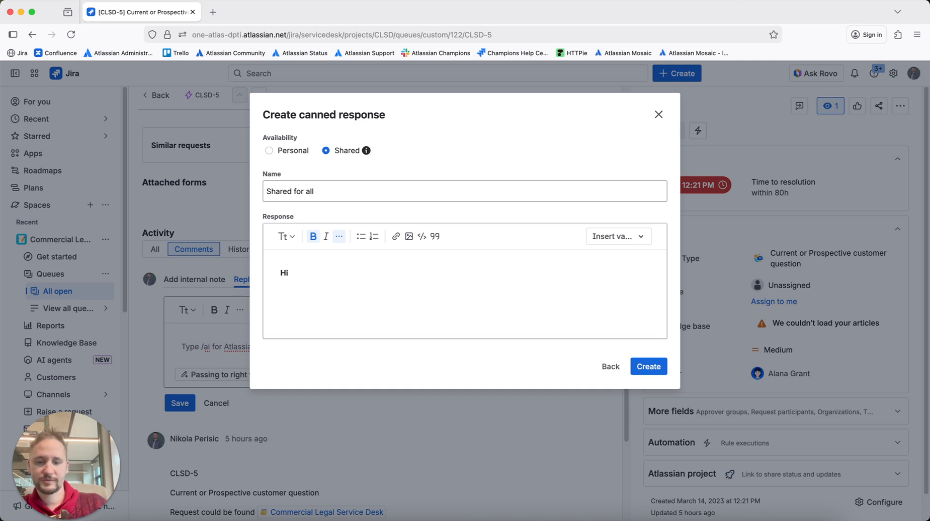
text( team,)
key(Return)
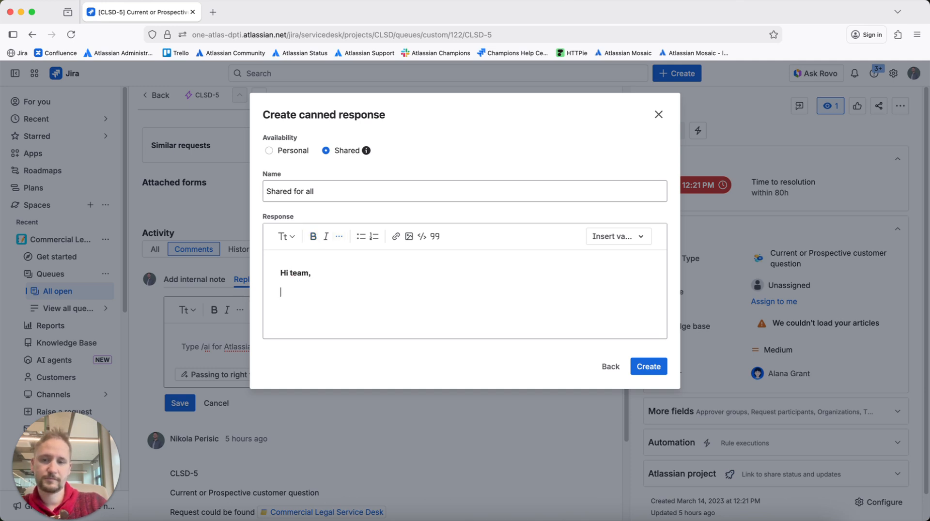
Replace the word "team" in the greeting with the Current User variable, keeping the comma.
click(599, 245)
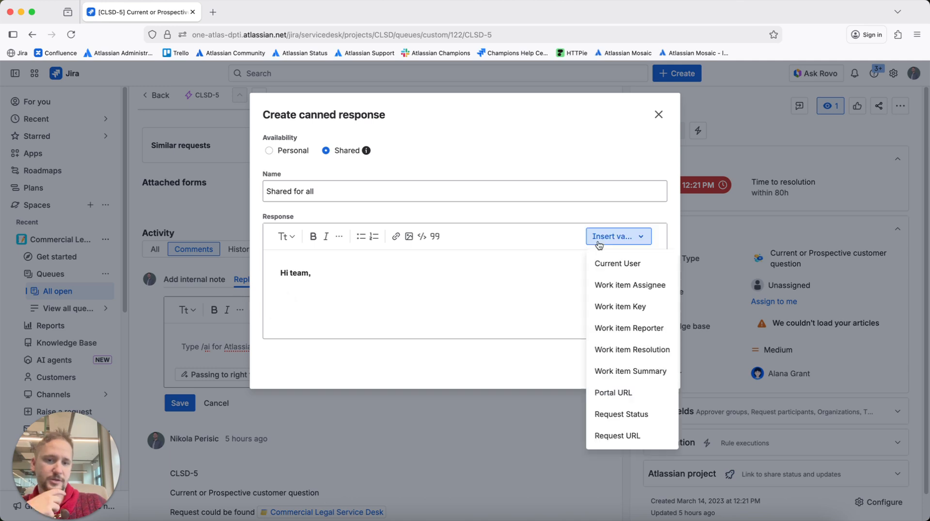
key(Escape)
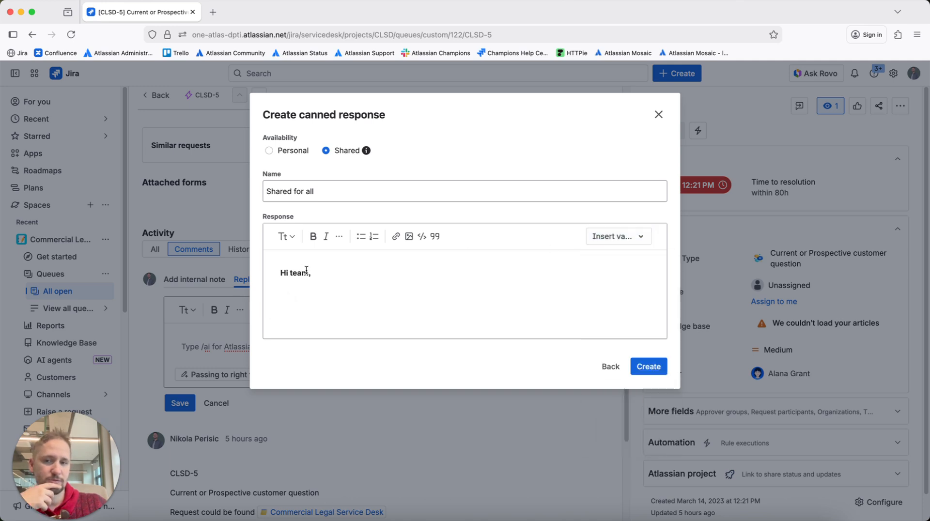
drag(308, 273, 291, 272)
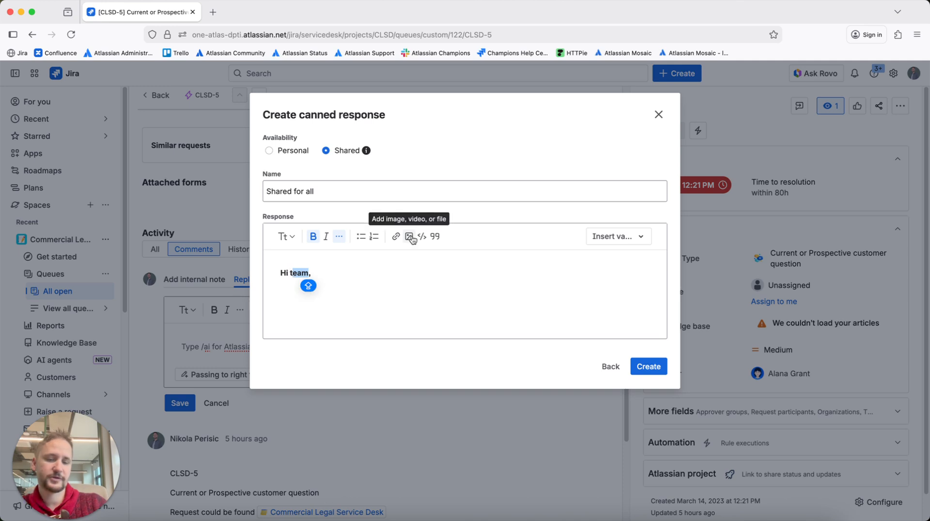
key(BackSpace)
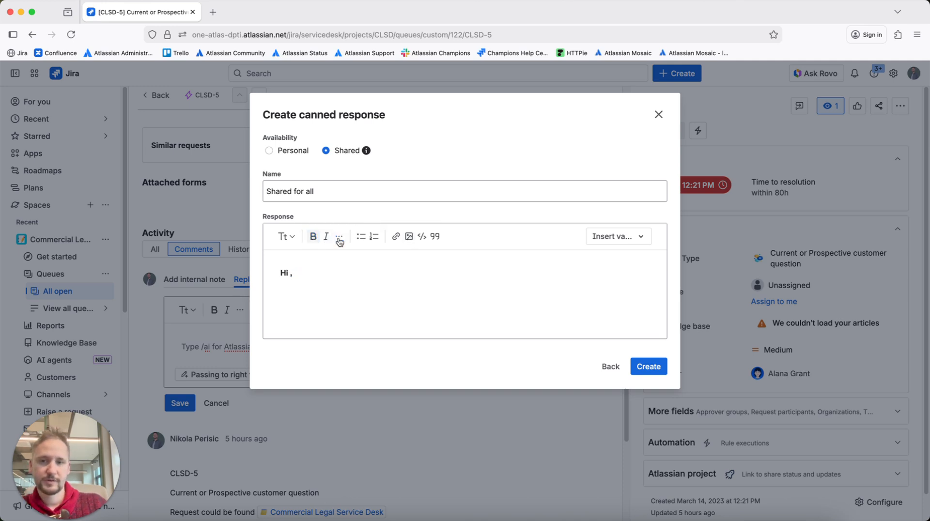
click(613, 237)
click(613, 263)
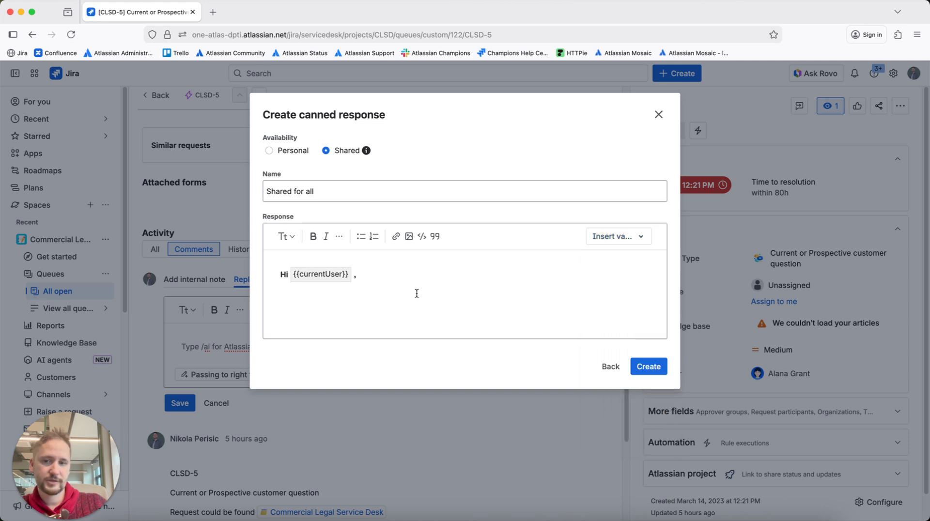
Add the line "All customers are required to go through the portal:" ending with the Portal URL variable, and create the canned response.
key(Return)
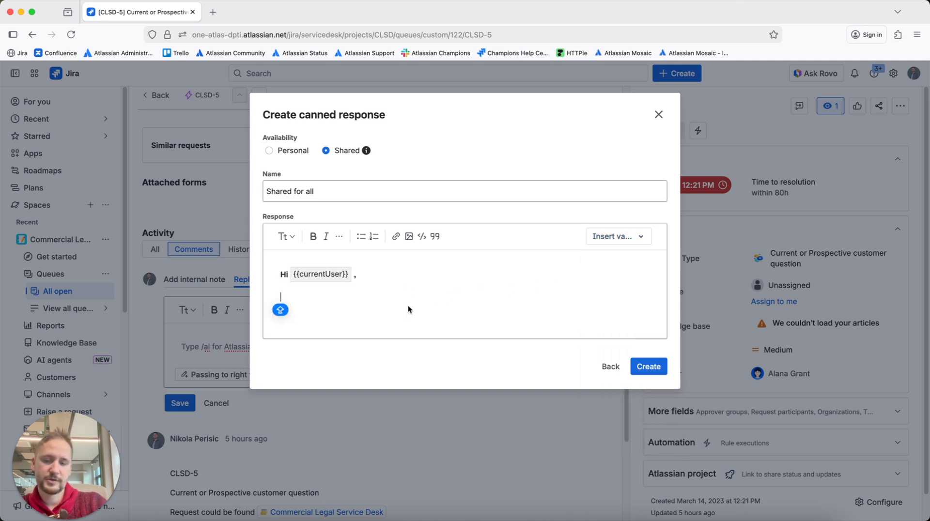
text(All custo)
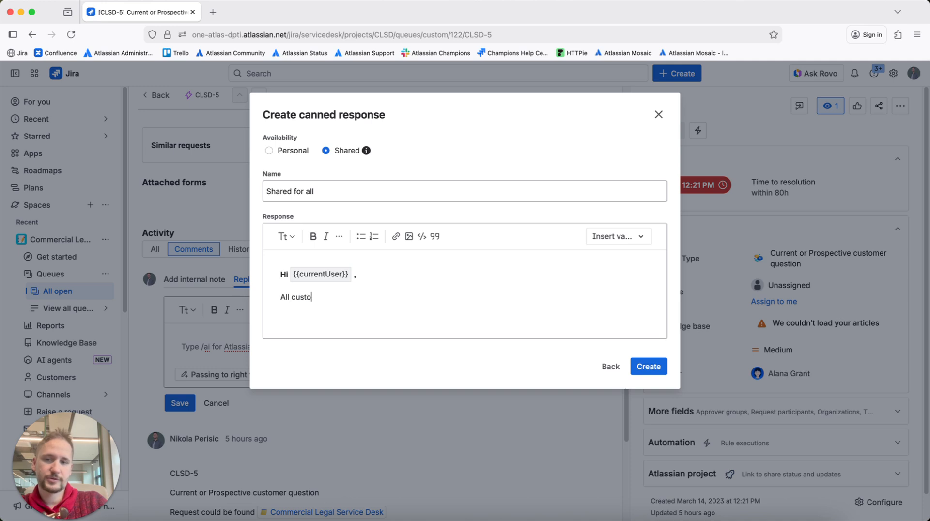
text(mers are re)
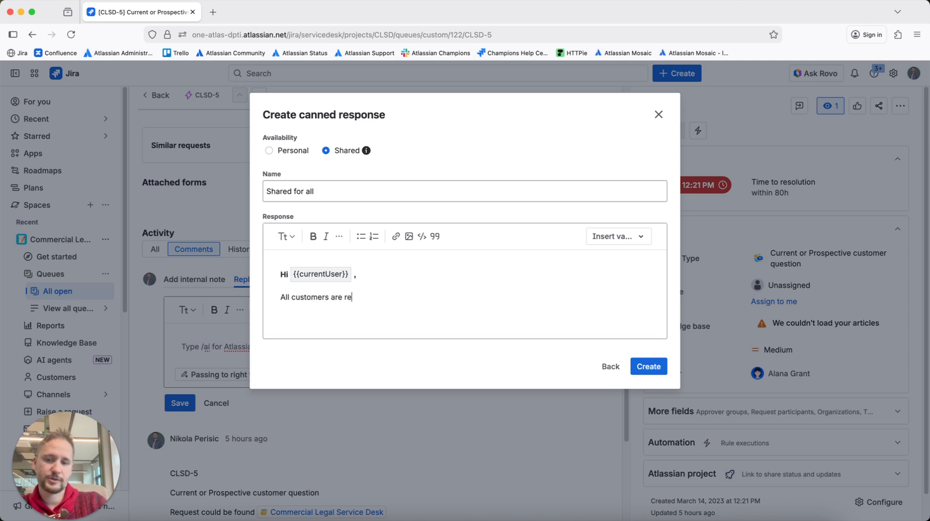
text(quired to go )
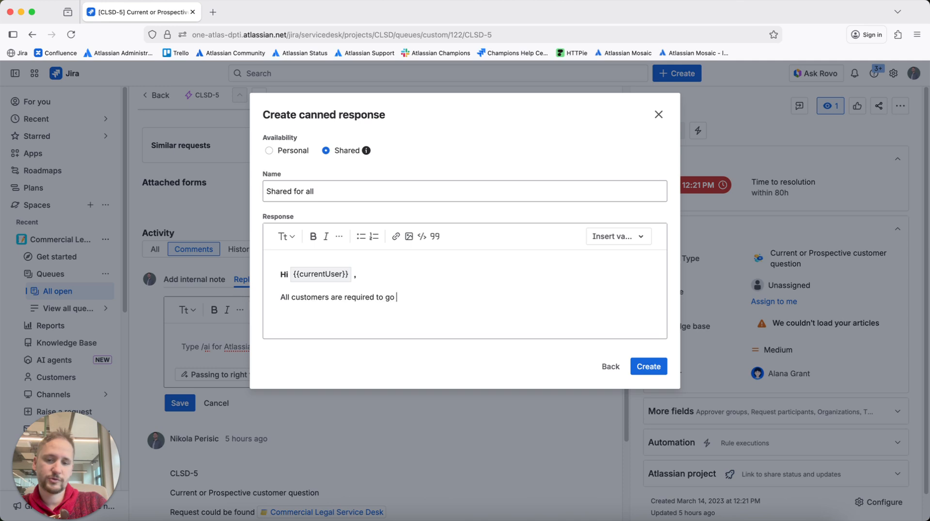
text(through the portal:)
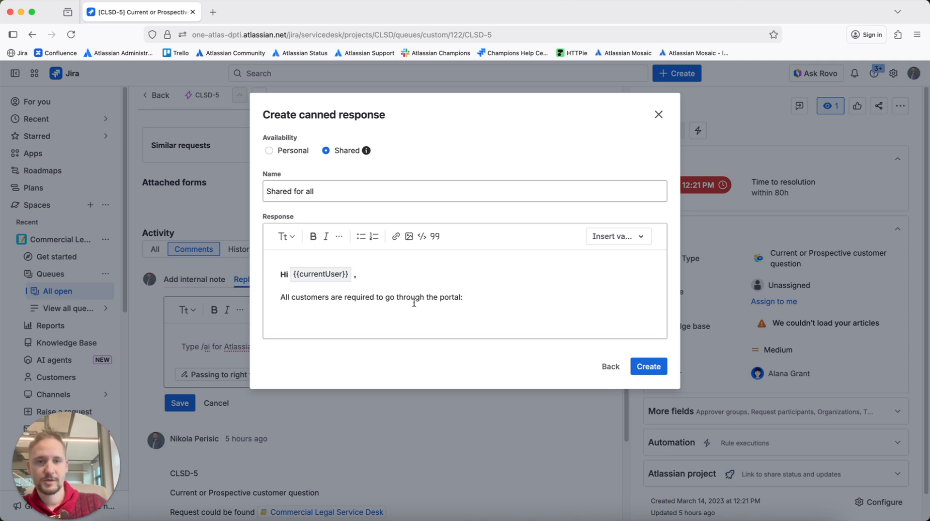
click(601, 242)
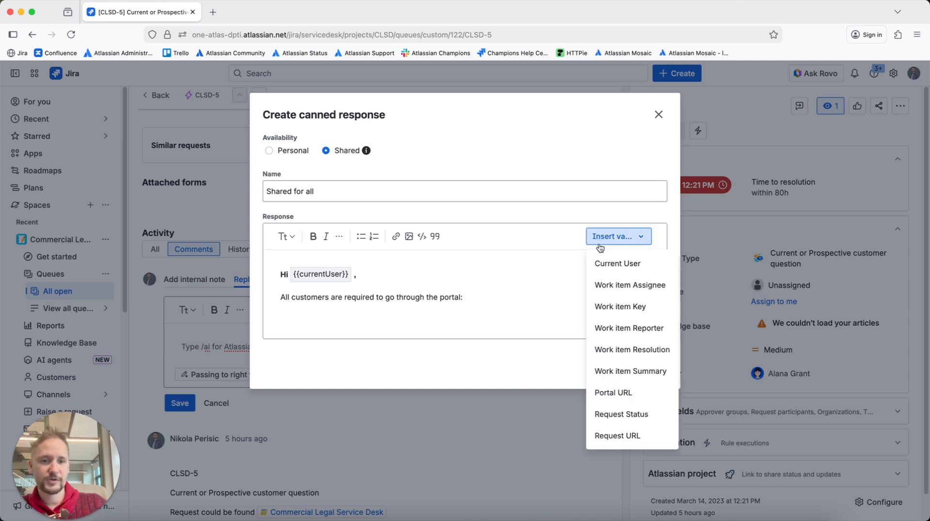
click(606, 392)
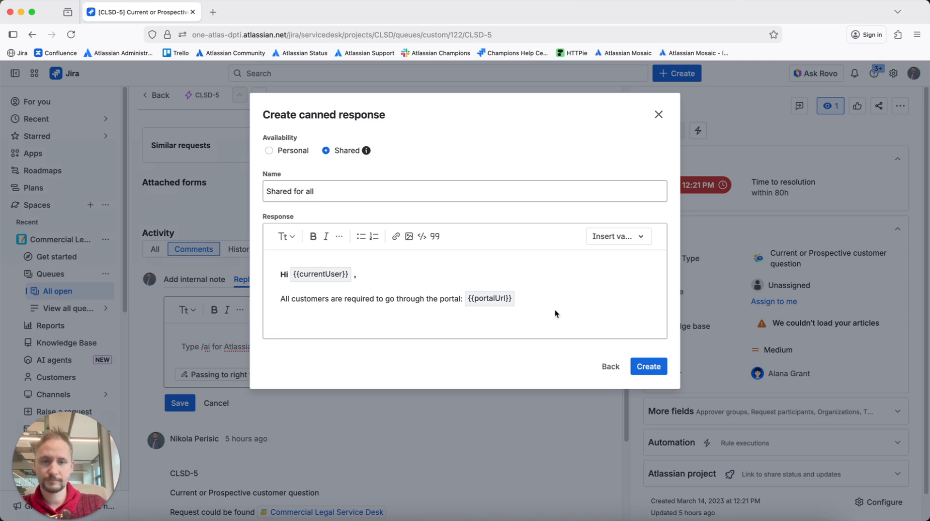
click(649, 367)
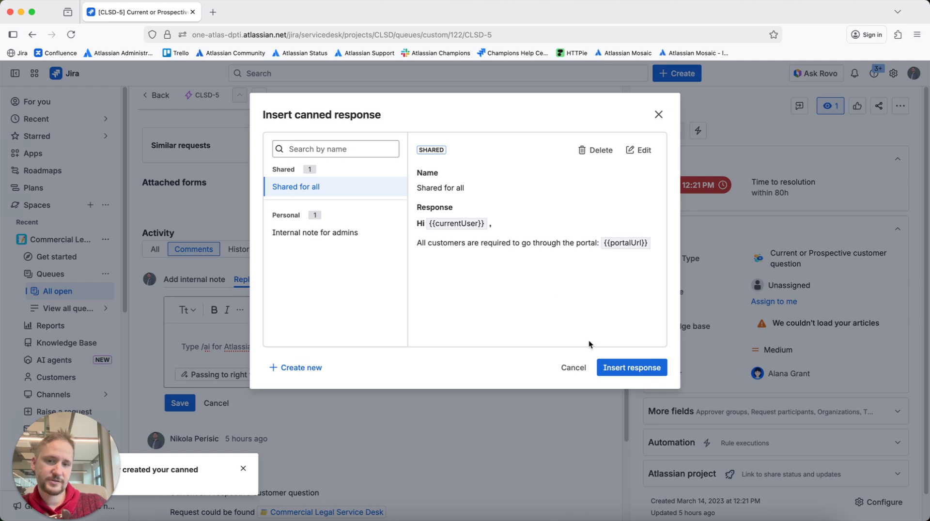
Insert the "Shared for all" canned response into the customer reply on CLSD-5 and save the comment.
click(622, 369)
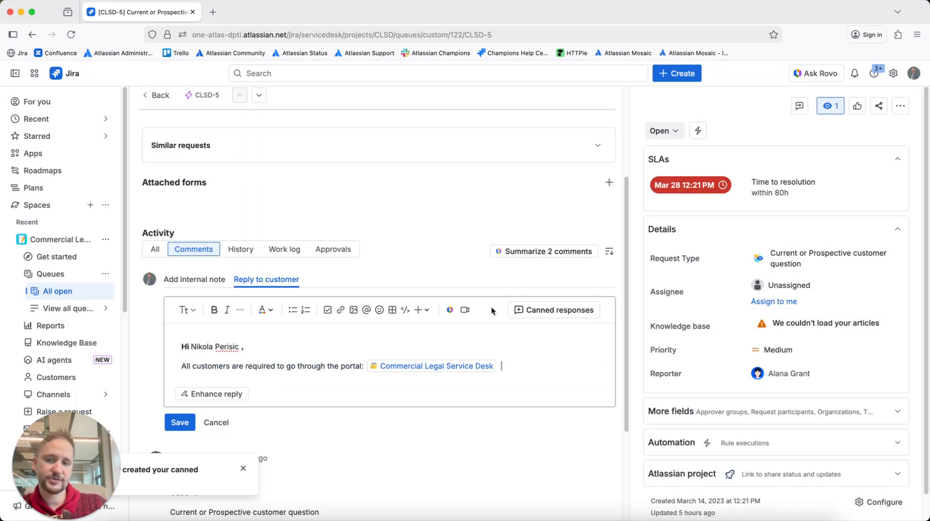
drag(183, 345, 242, 346)
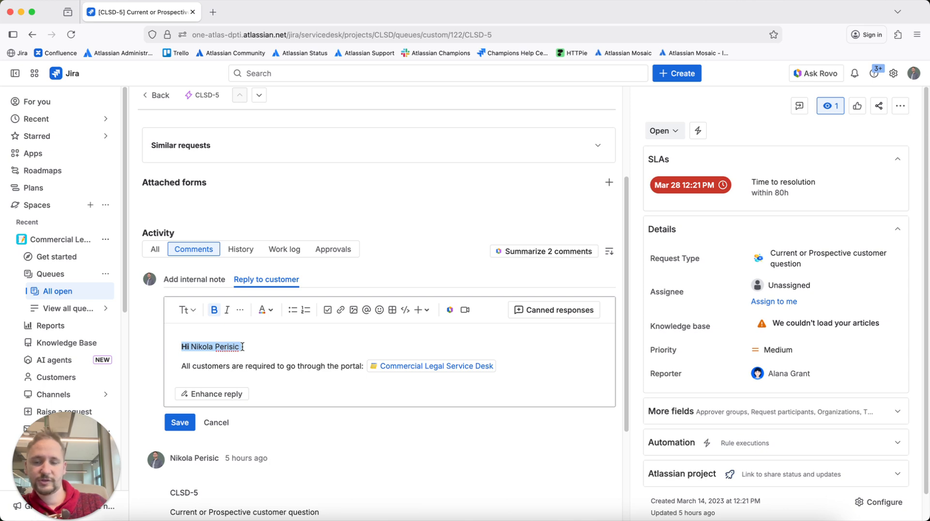
click(225, 365)
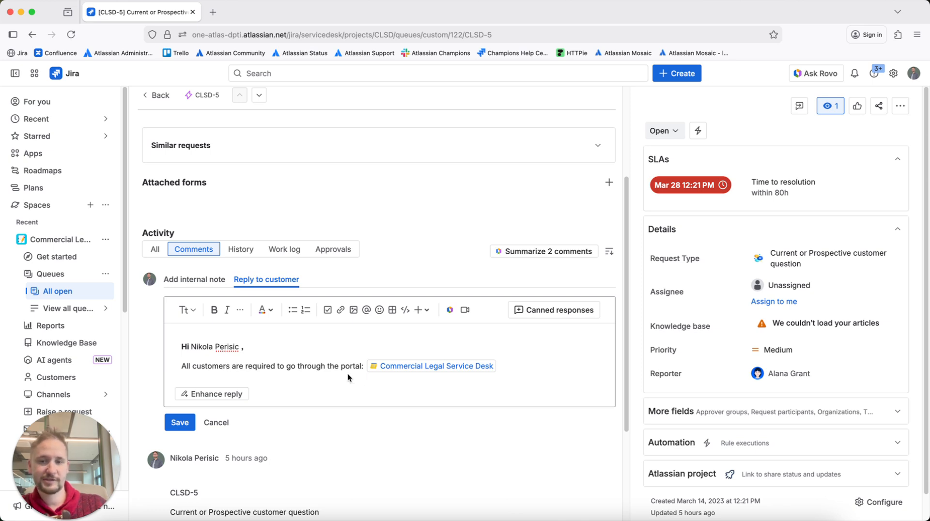
click(190, 421)
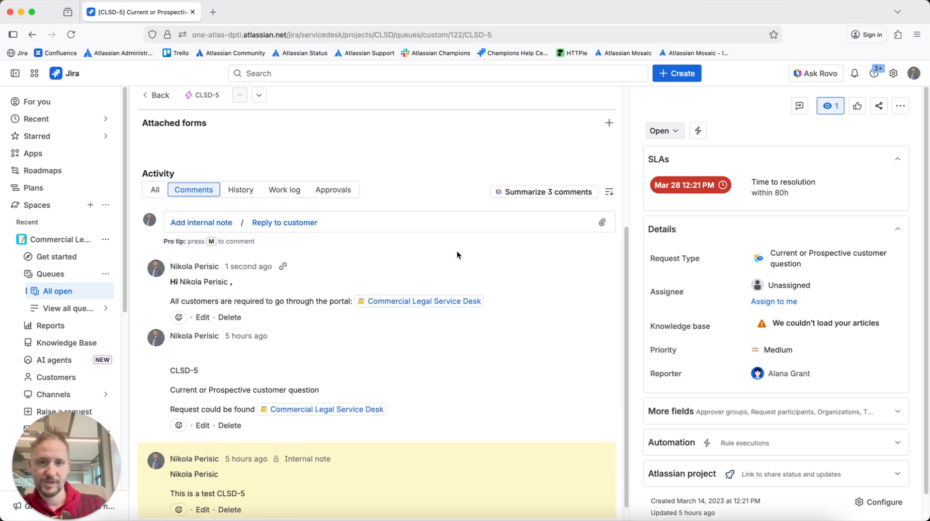
Start an internal note on CLSD-5 and begin a new personal canned response named "Personal".
click(219, 242)
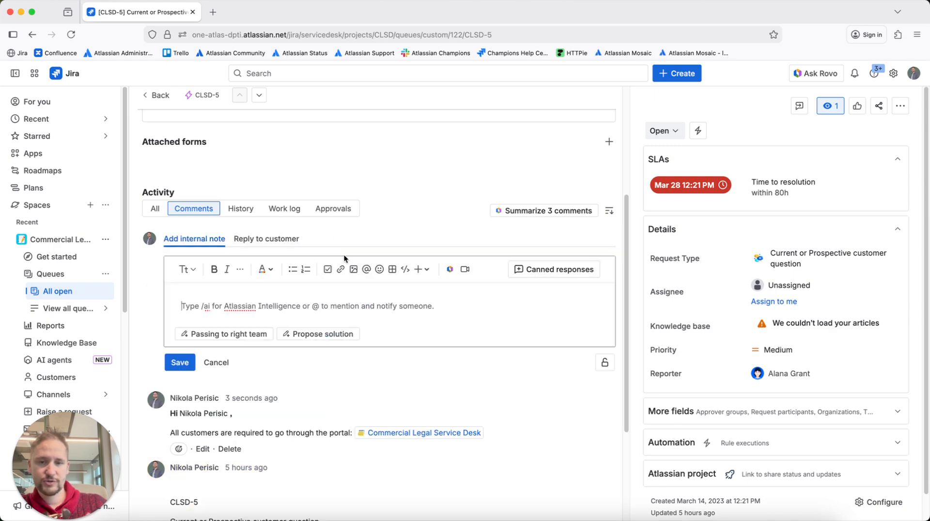
click(557, 270)
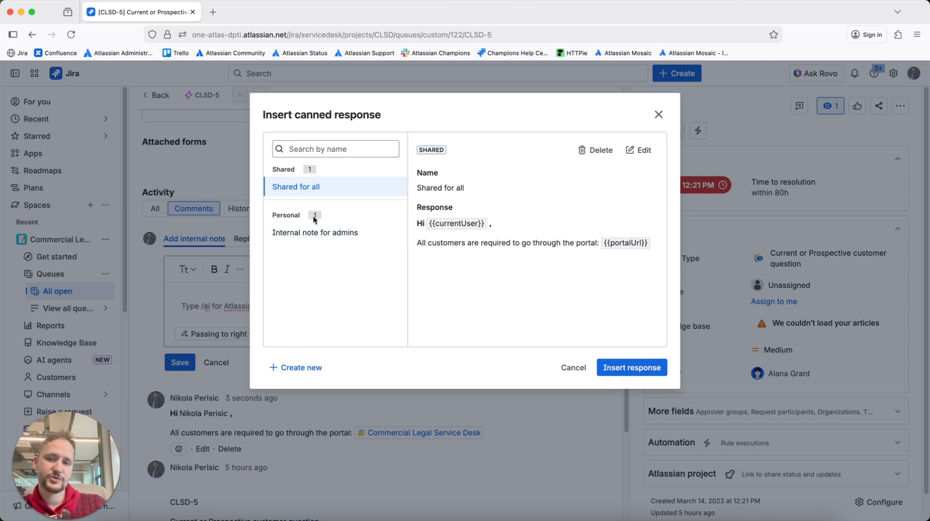
click(295, 366)
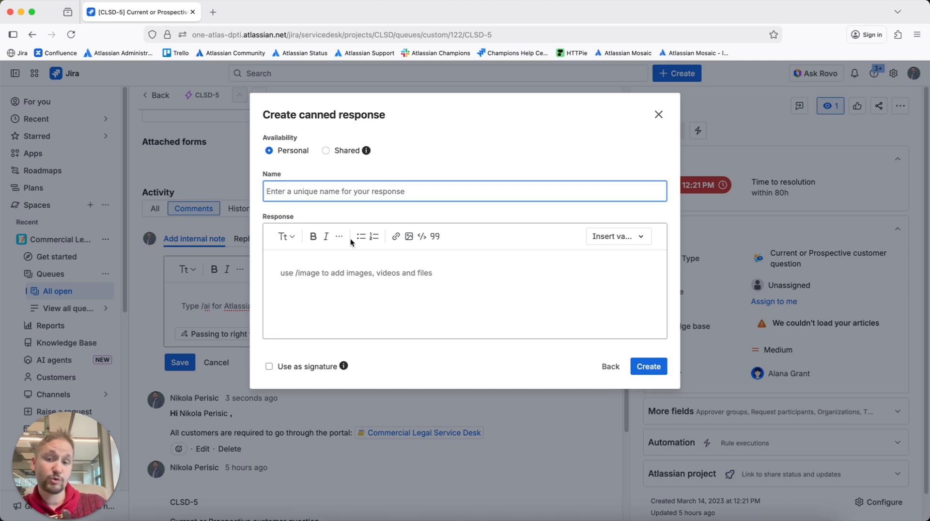
text(P)
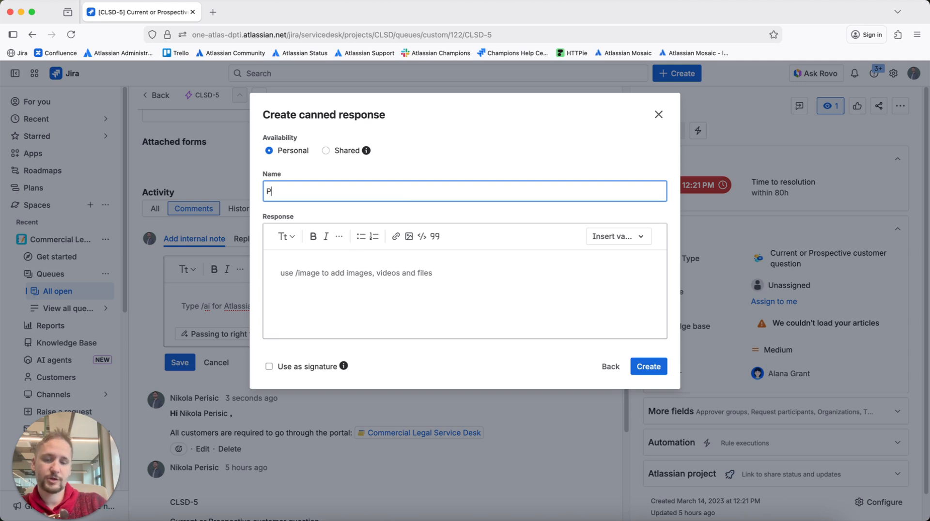
text(ersonal)
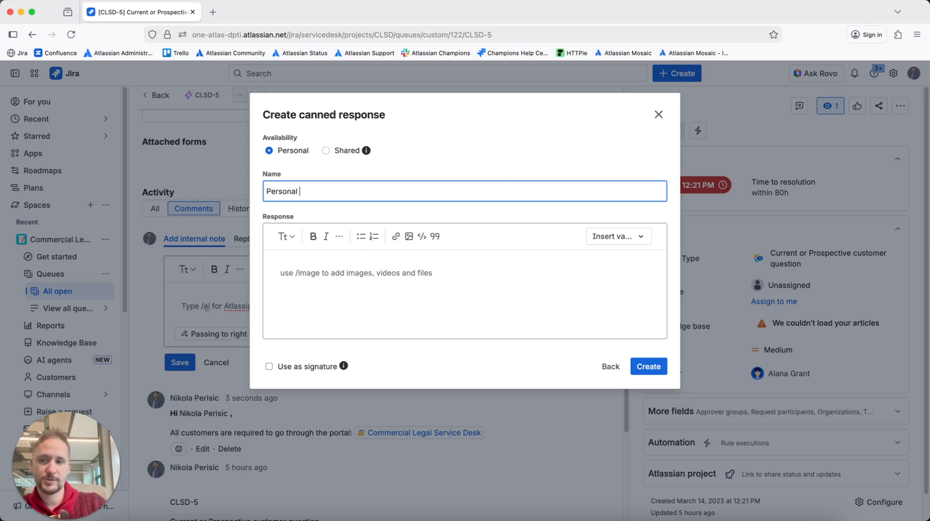
Begin the response body with the Work item Key variable followed by "requires some attention.".
click(385, 269)
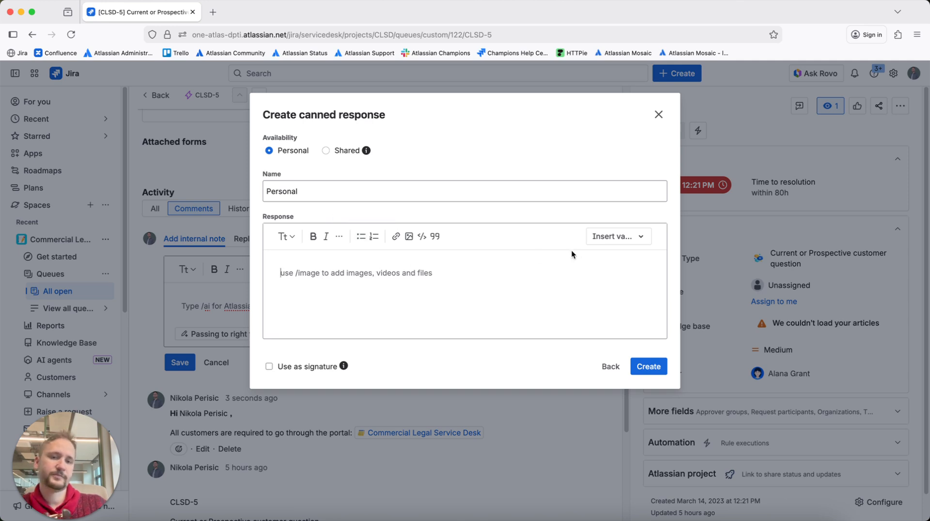
click(589, 242)
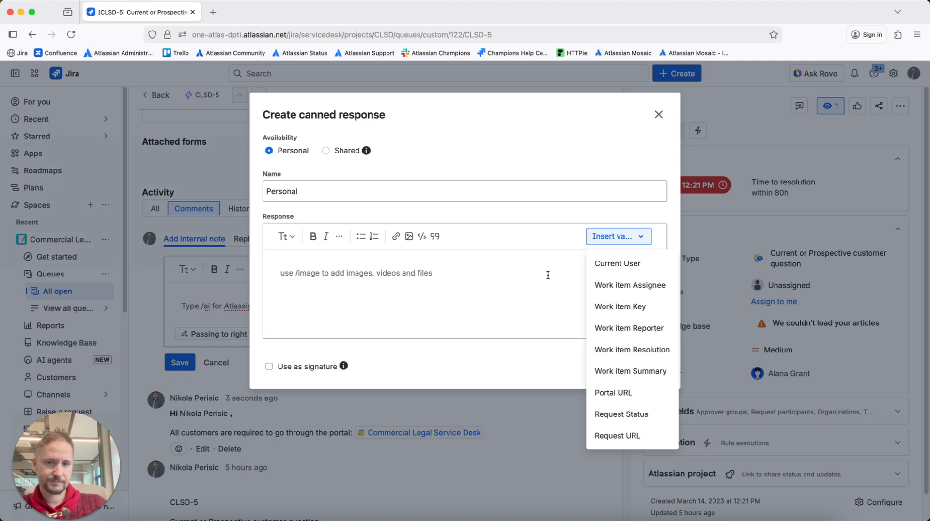
click(608, 318)
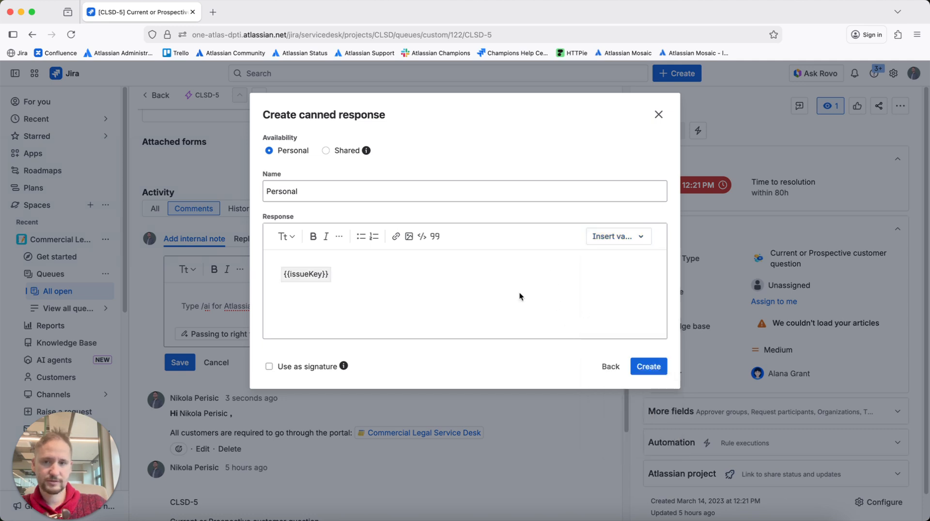
click(402, 272)
text(requires )
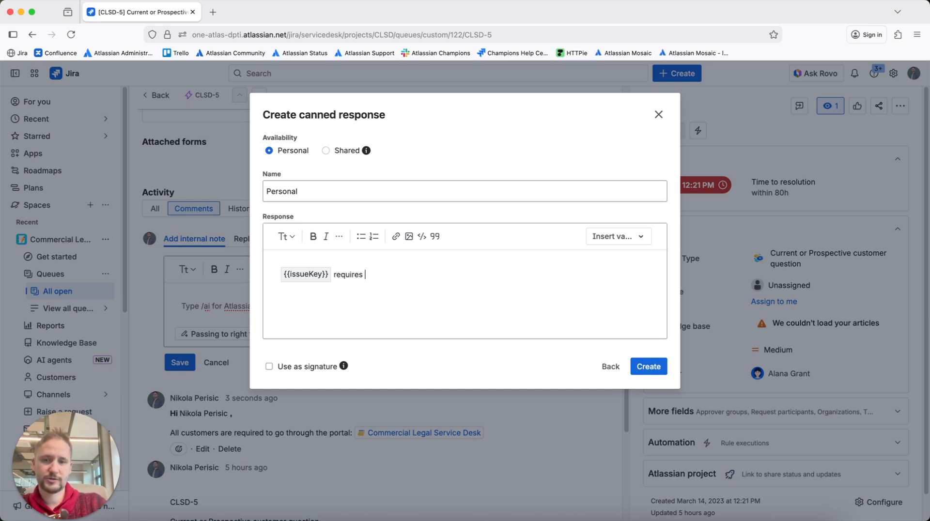
text(some attention.)
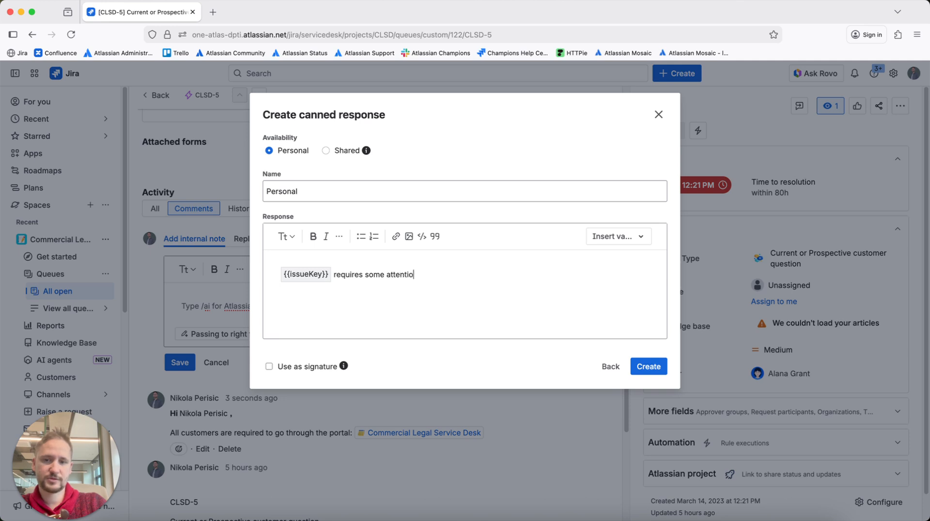
Continue the sentence line with the Work item Assignee variable followed by "should take a look at it.".
click(603, 236)
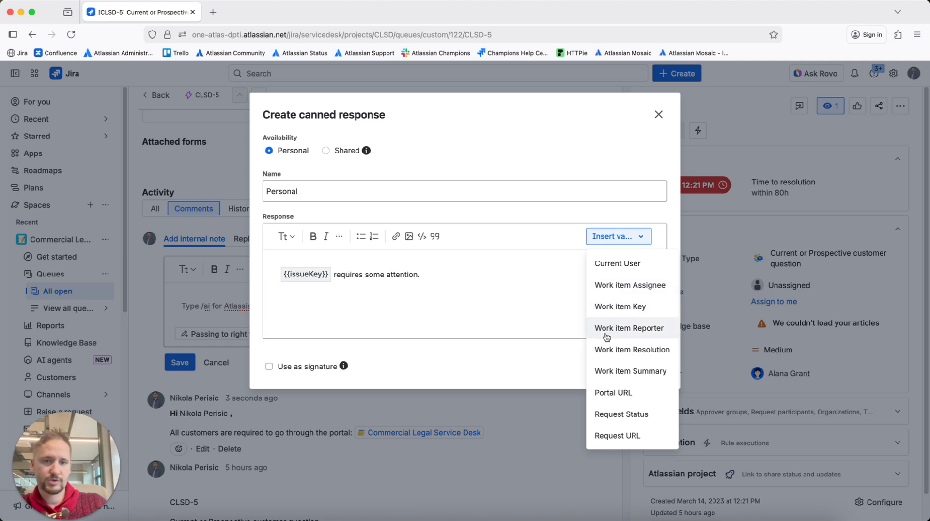
click(620, 285)
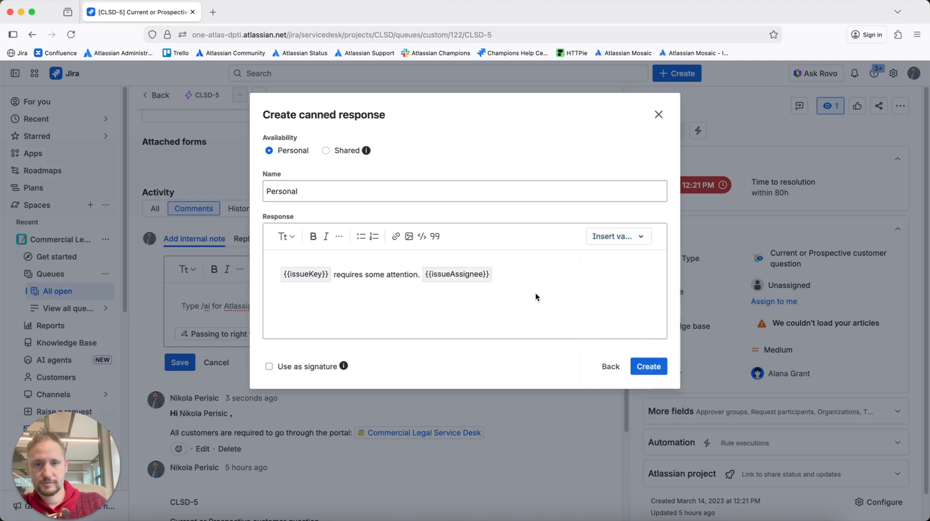
text(shoudl)
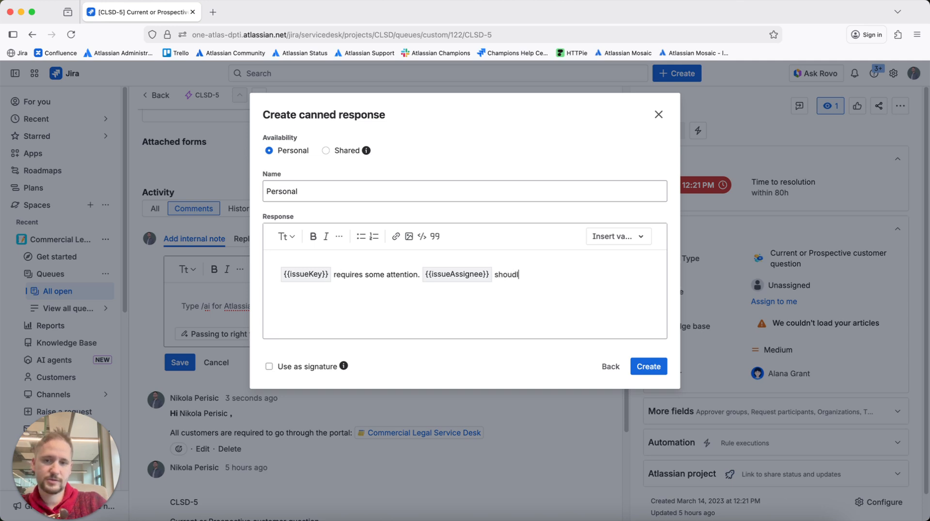
key(BackSpace)
key(BackSpace)
text(ld ta)
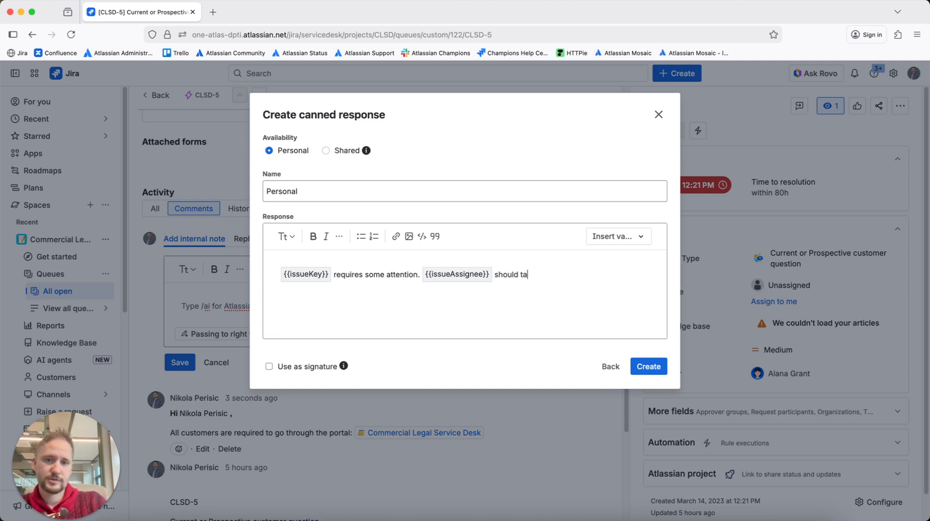
text(ke a look at)
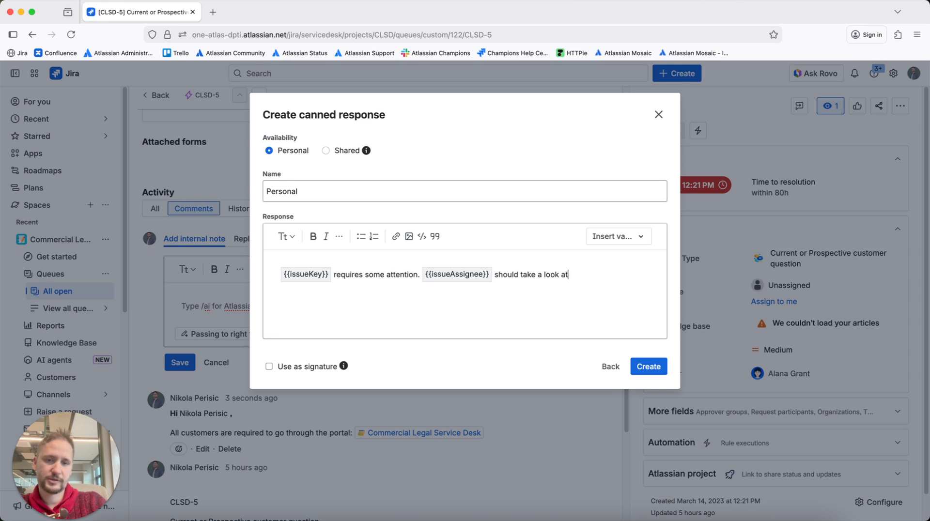
text( it.)
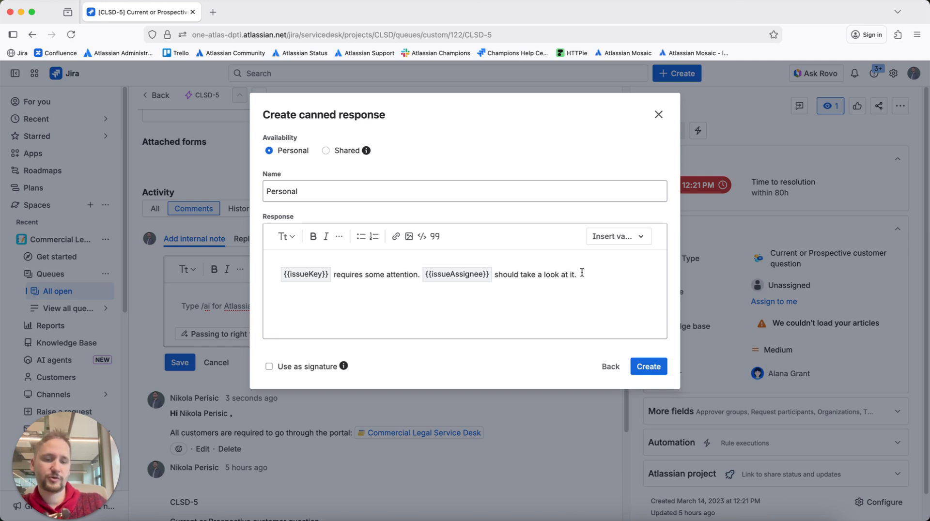
Add the heading "Procedure" on a new line below the response text.
key(Return)
click(283, 237)
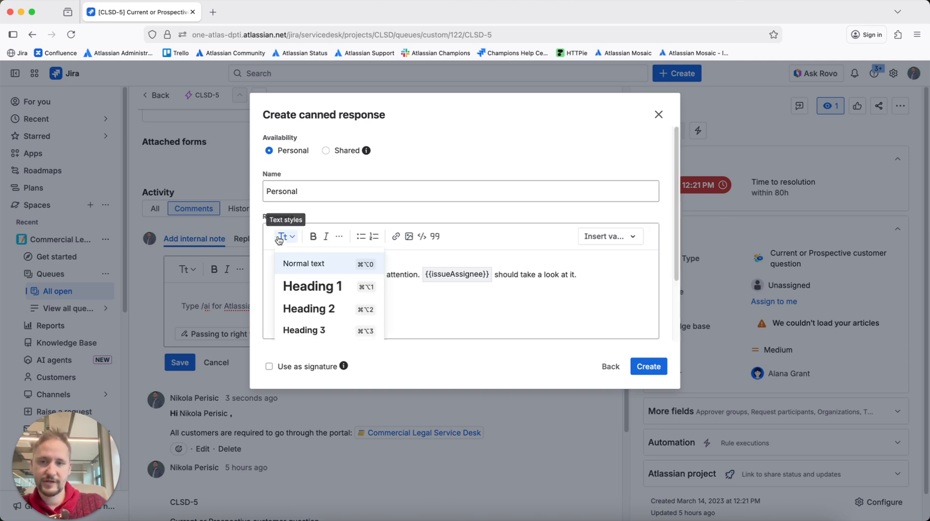
click(312, 314)
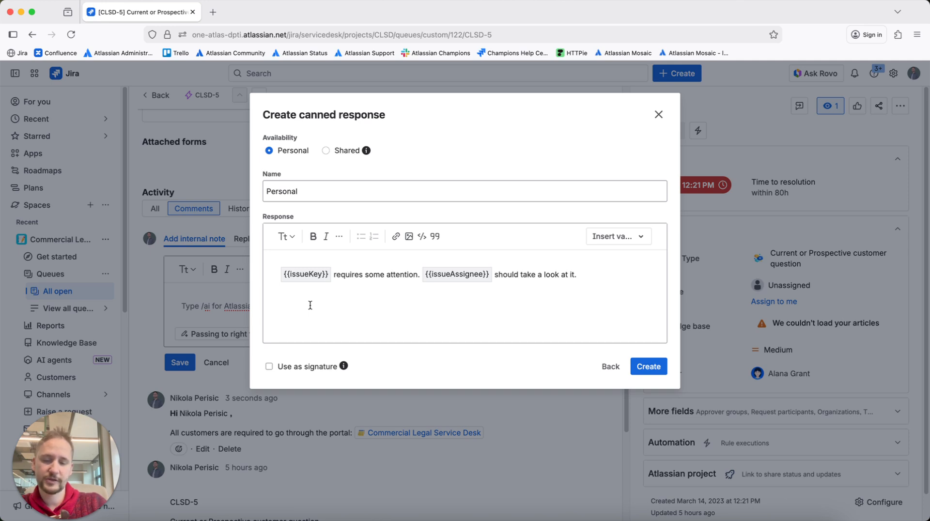
text(Procedure)
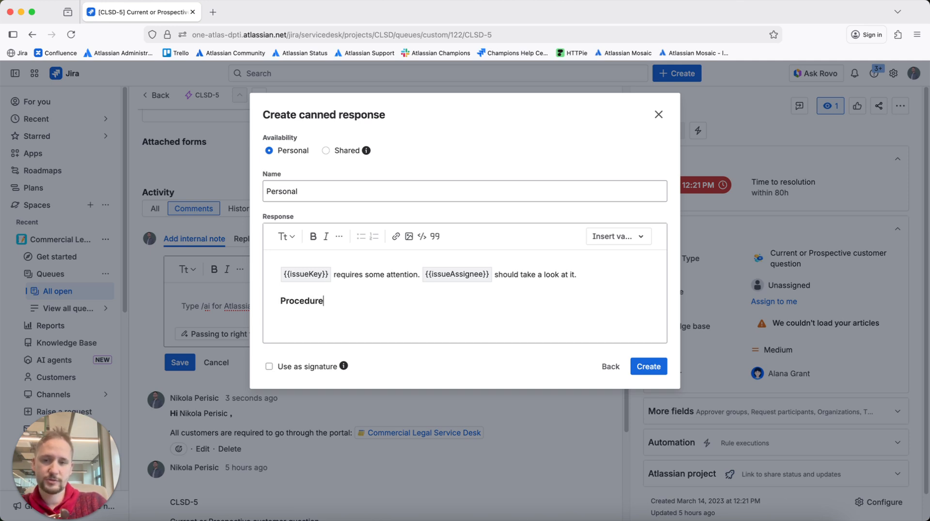
key(Return)
click(361, 237)
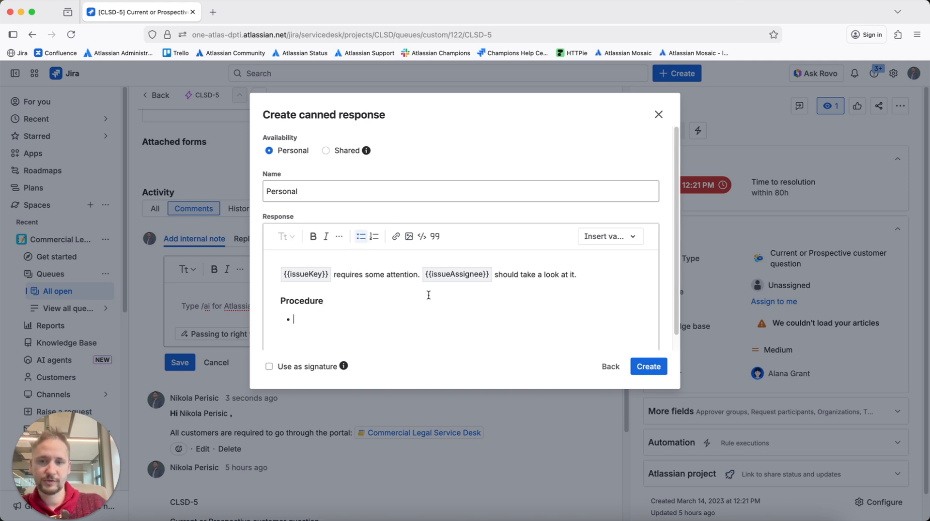
scroll(429, 295, down, 1)
click(609, 226)
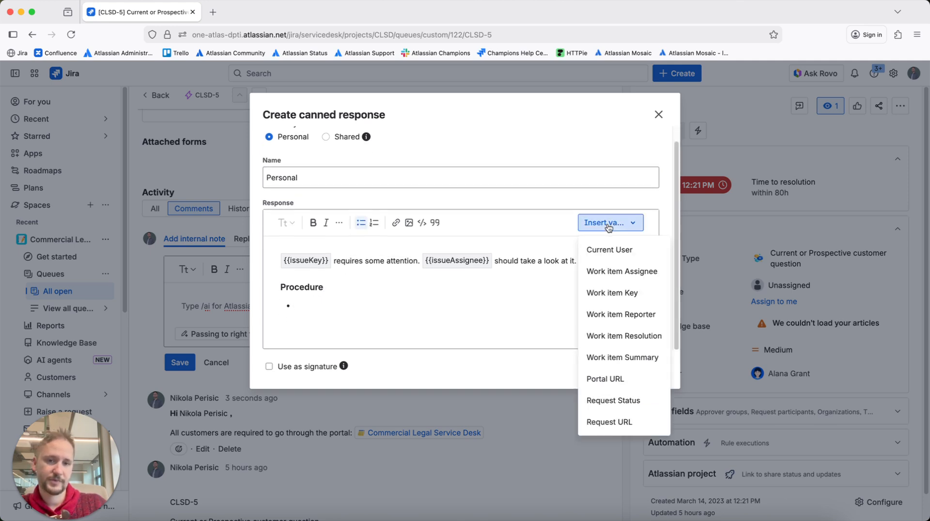
click(607, 225)
click(310, 305)
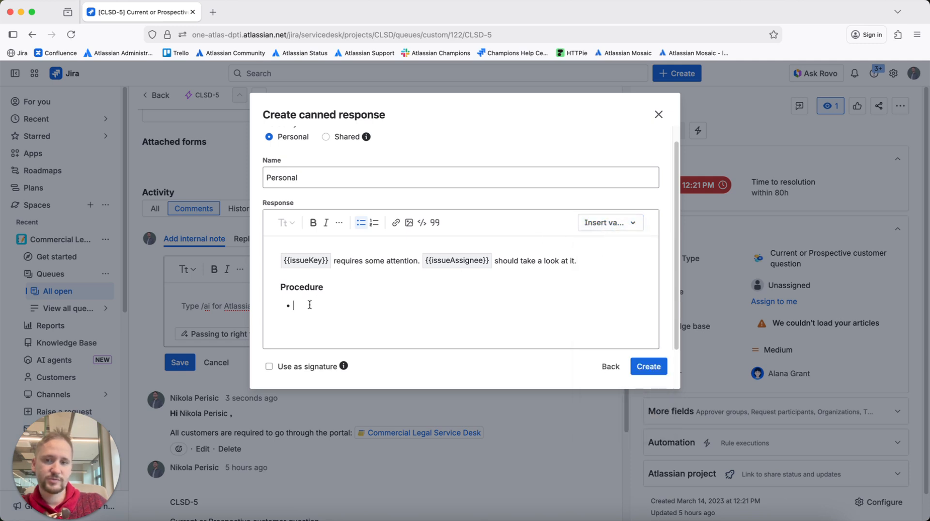
key(BackSpace)
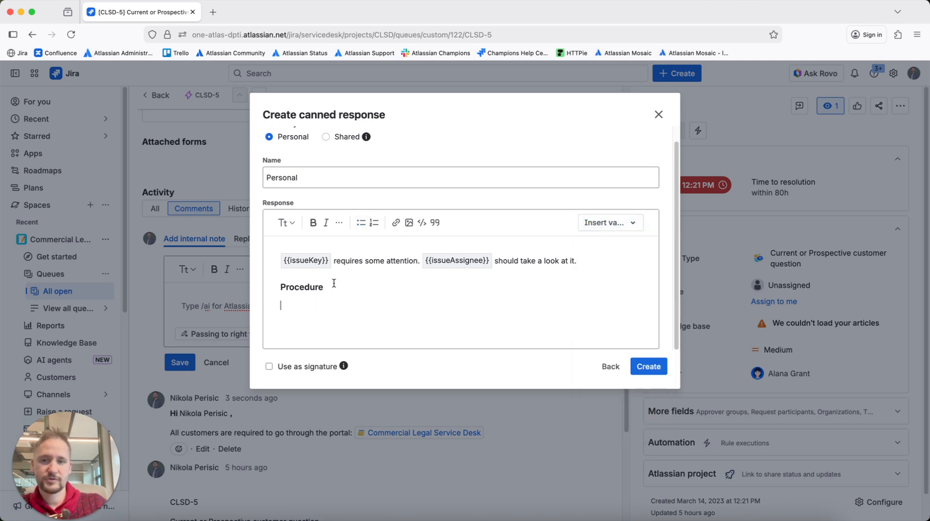
click(374, 223)
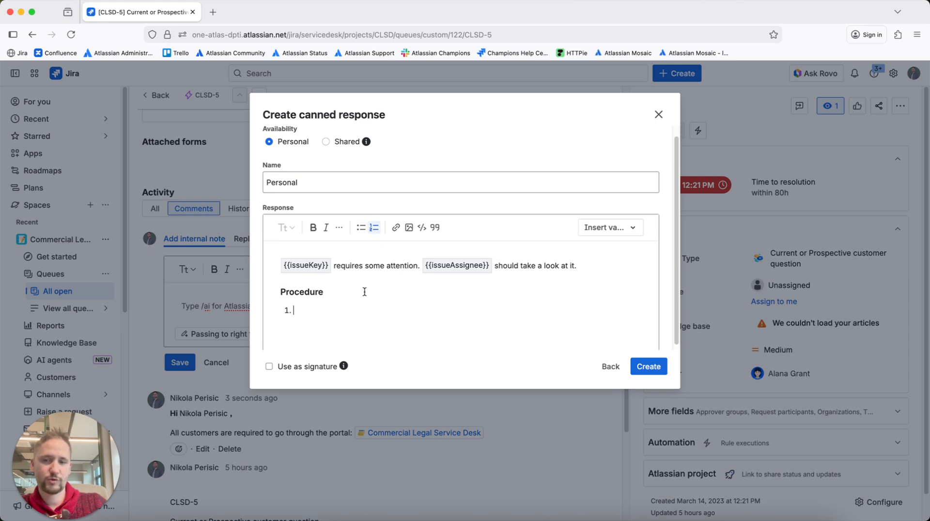
key(BackSpace)
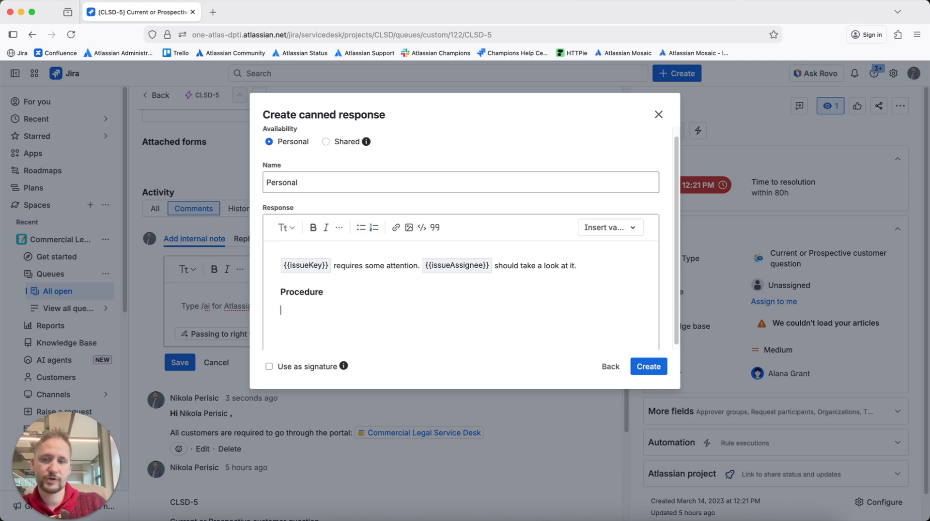
Add a numbered list under "Procedure" with items "1", "2" and an empty third item, and create the canned response.
click(373, 229)
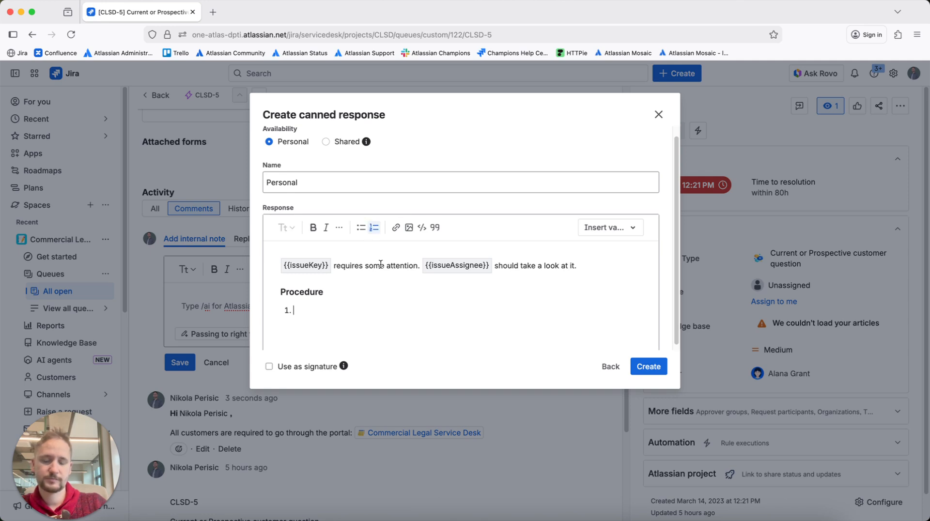
text(1)
key(Return)
text(2)
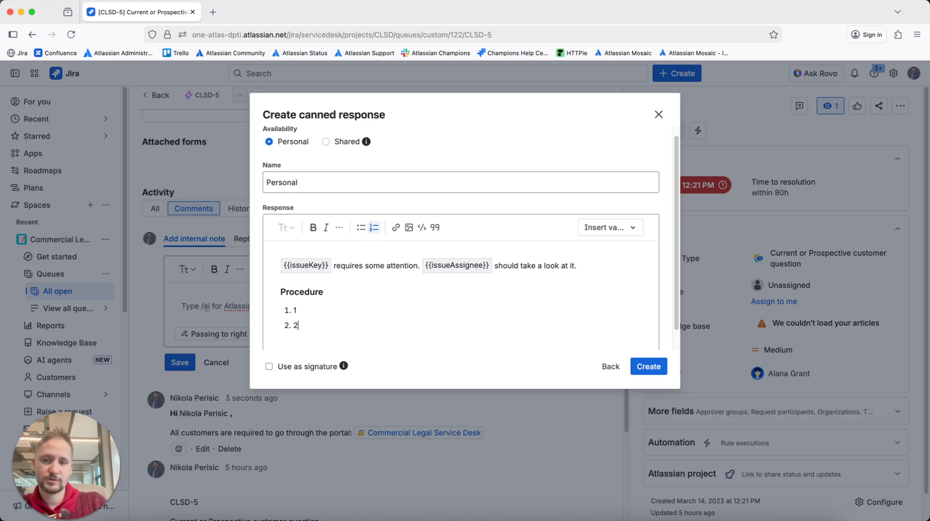
key(Return)
scroll(386, 263, down, 1)
click(649, 366)
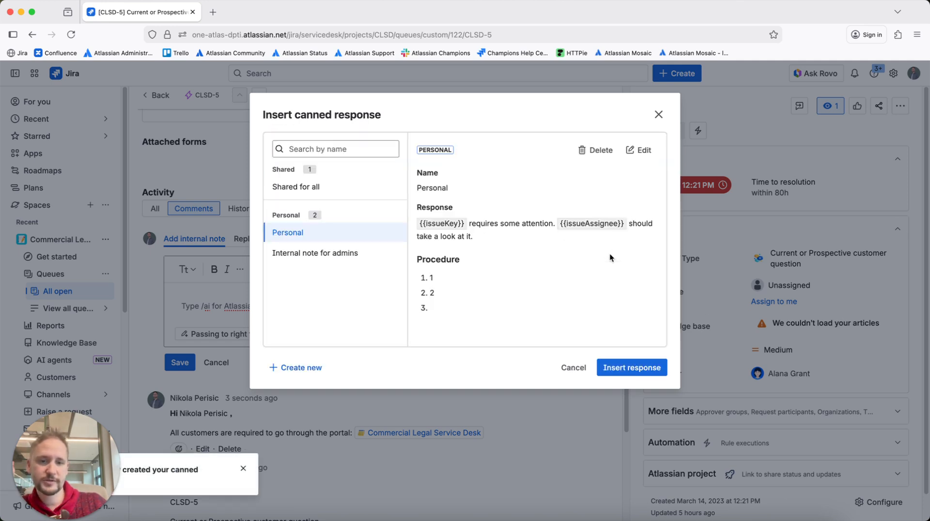
Insert the "Personal" canned response into the internal note on CLSD-5 and save the note.
click(627, 367)
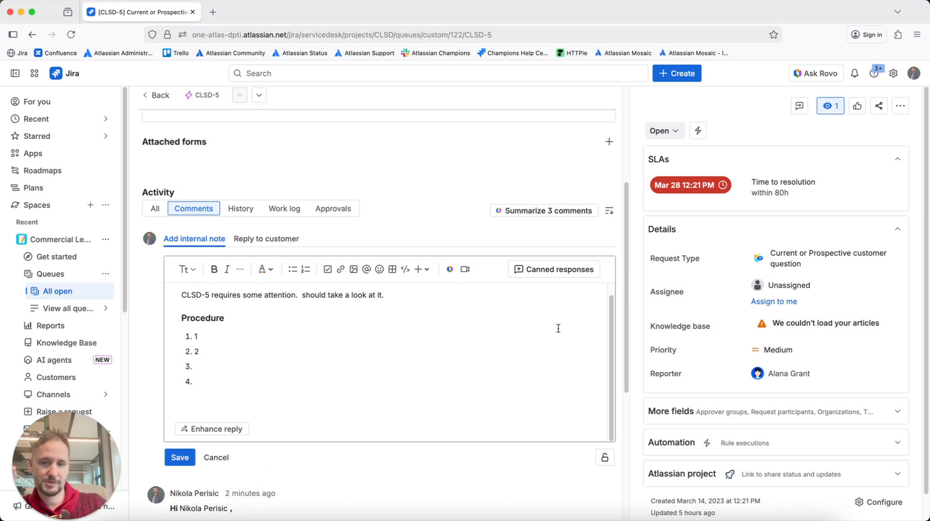
click(180, 457)
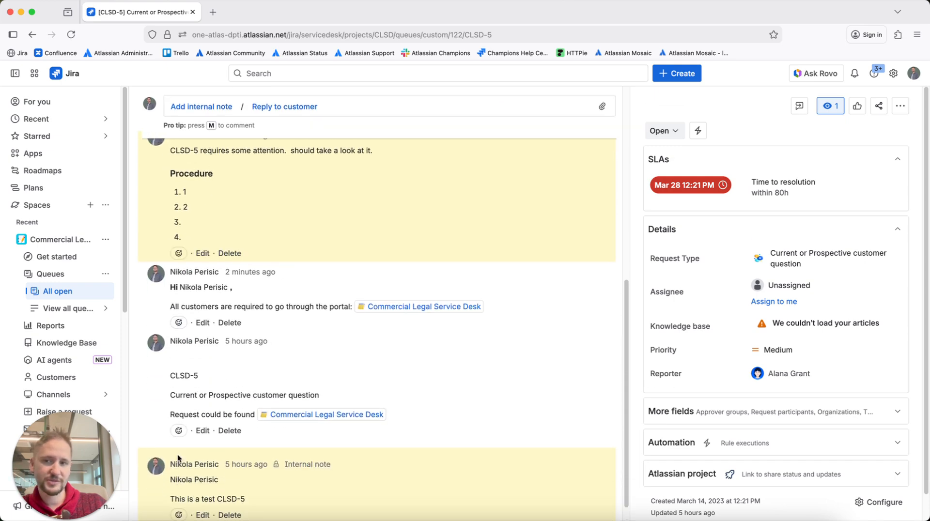